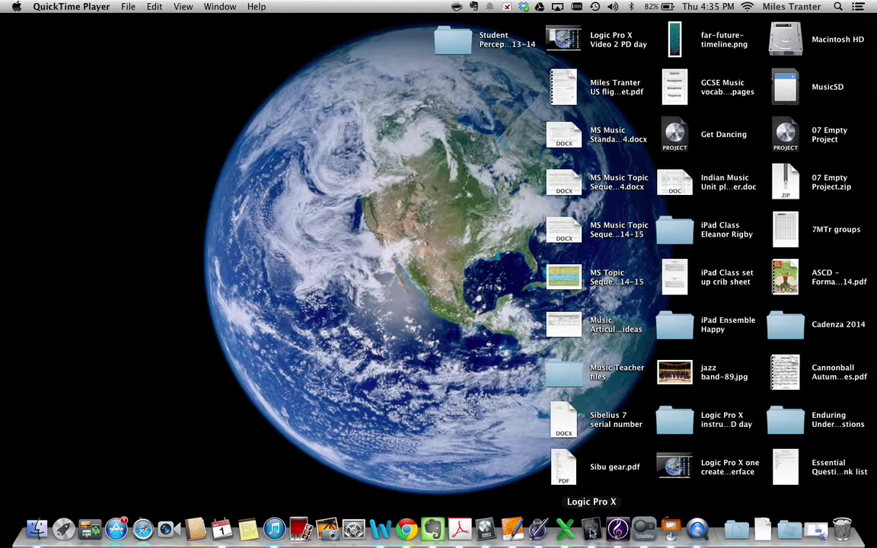
# Step: Bring Logic Pro X forward and open the recent project 'Getting started'
pyautogui.click(538, 528)
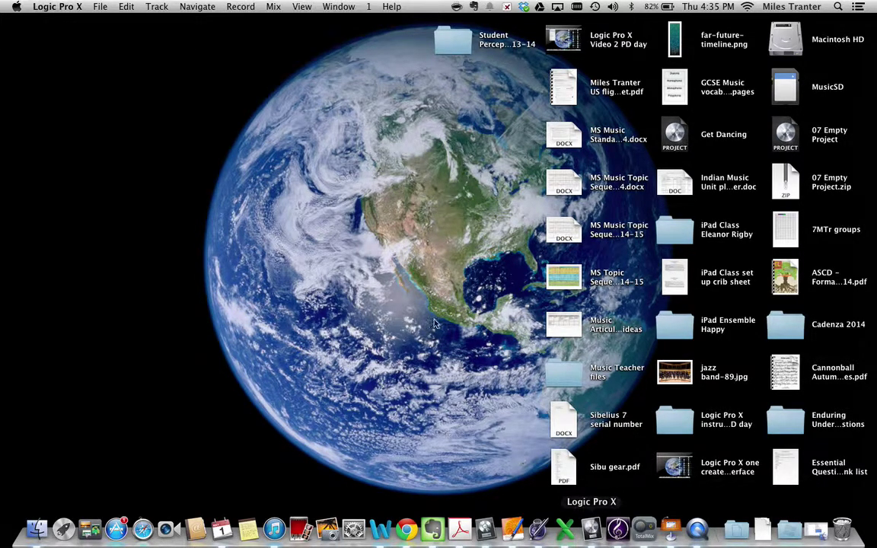
pyautogui.click(100, 7)
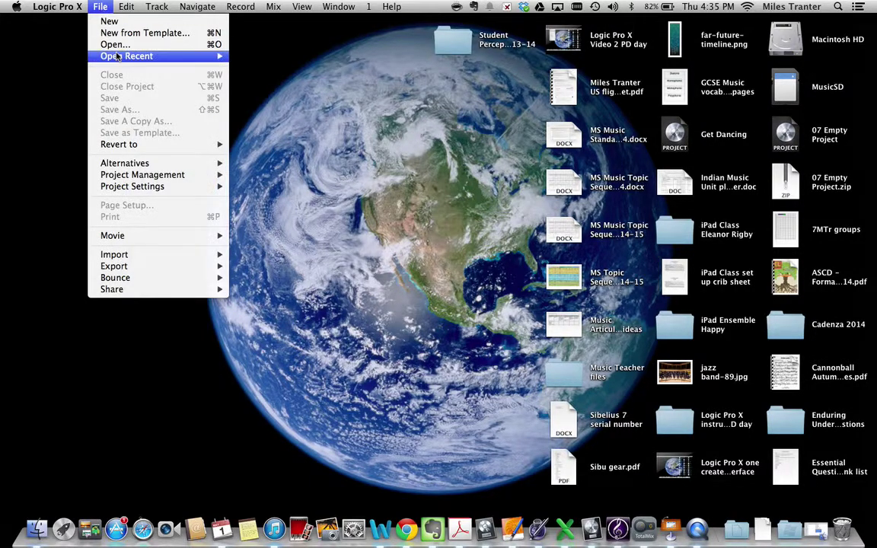
pyautogui.moveTo(111, 56)
pyautogui.click(280, 56)
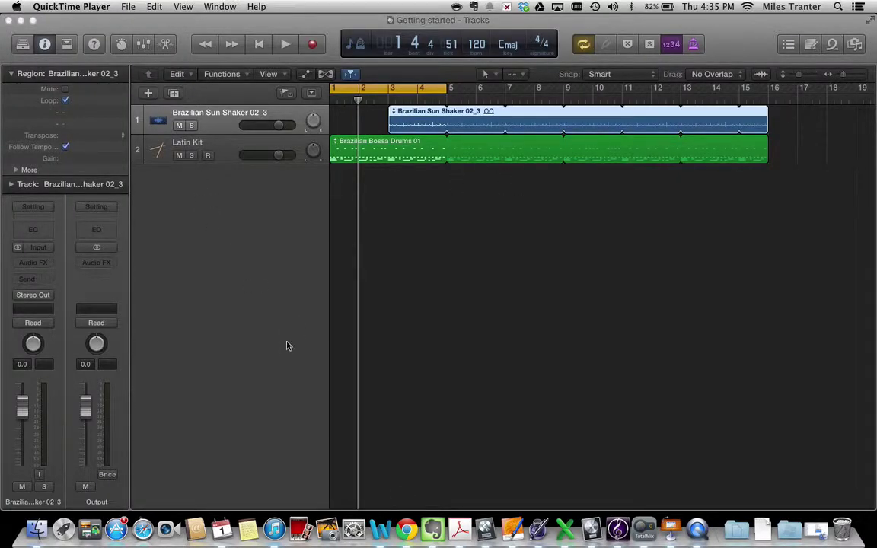
# Step: Loop the Brazilian Bossa Drums and Brazilian Sun Shaker regions out to bar 17
pyautogui.hscroll(3, 442, 255)
pyautogui.hscroll(-3, 443, 255)
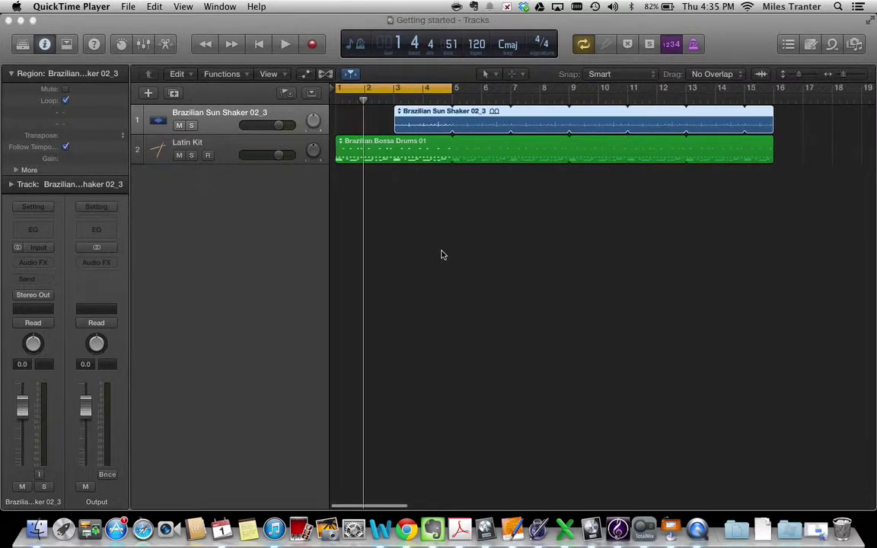
pyautogui.click(773, 113)
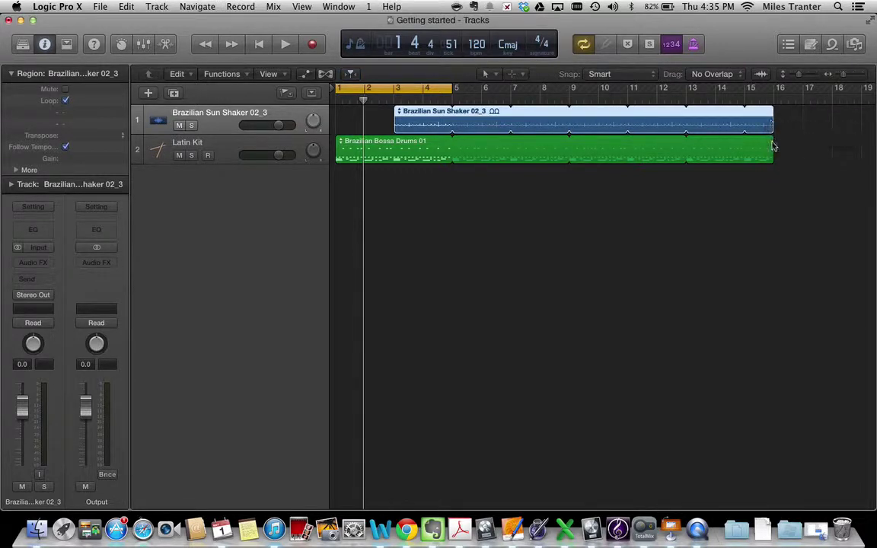
pyautogui.click(773, 144)
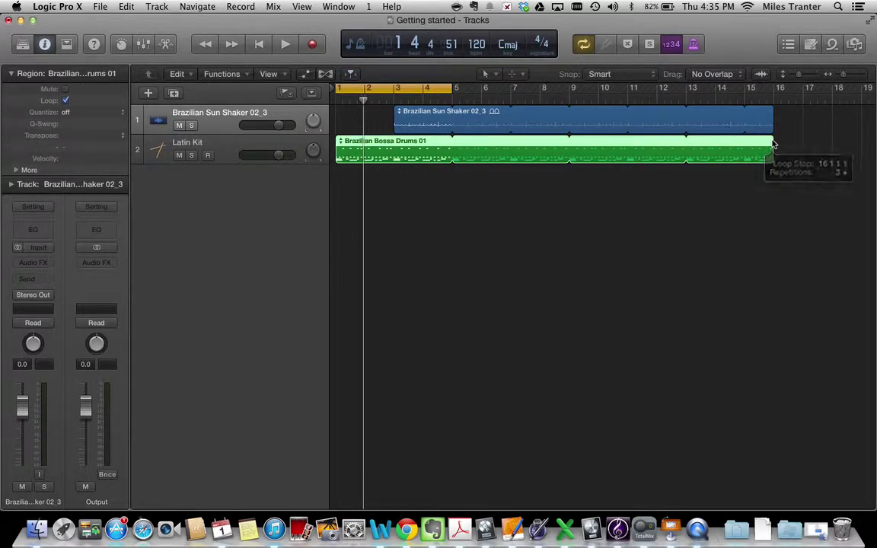
pyautogui.moveTo(774, 144); pyautogui.dragTo(801, 147)
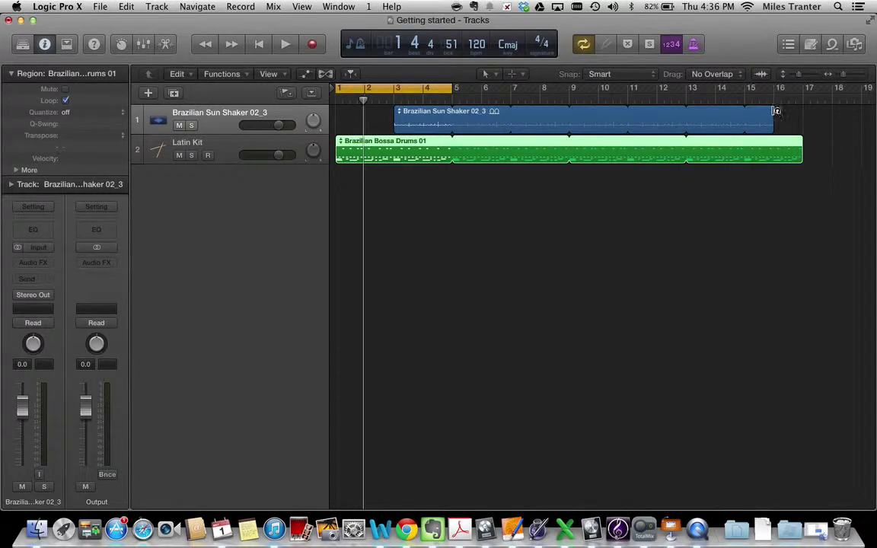
pyautogui.moveTo(773, 116); pyautogui.dragTo(802, 118)
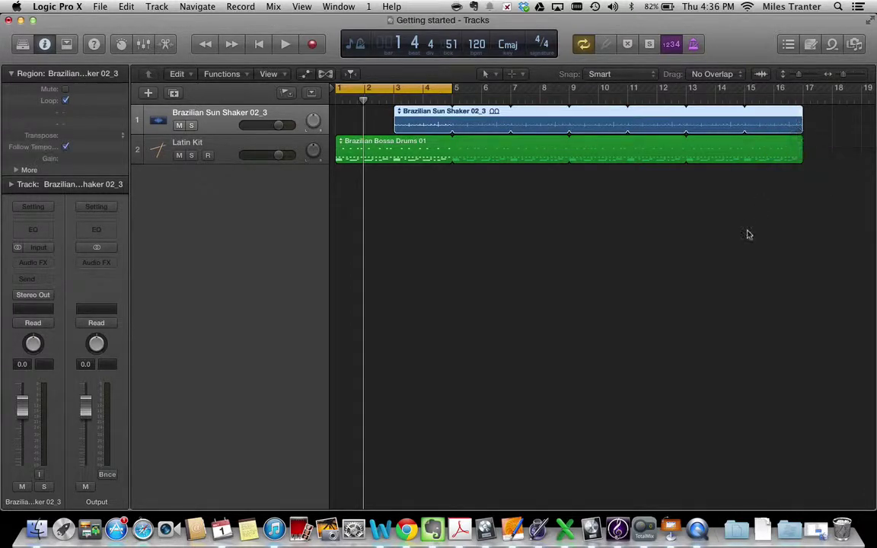
# Step: Create 2 new Software Instrument tracks with the New Tracks dialog
pyautogui.click(148, 94)
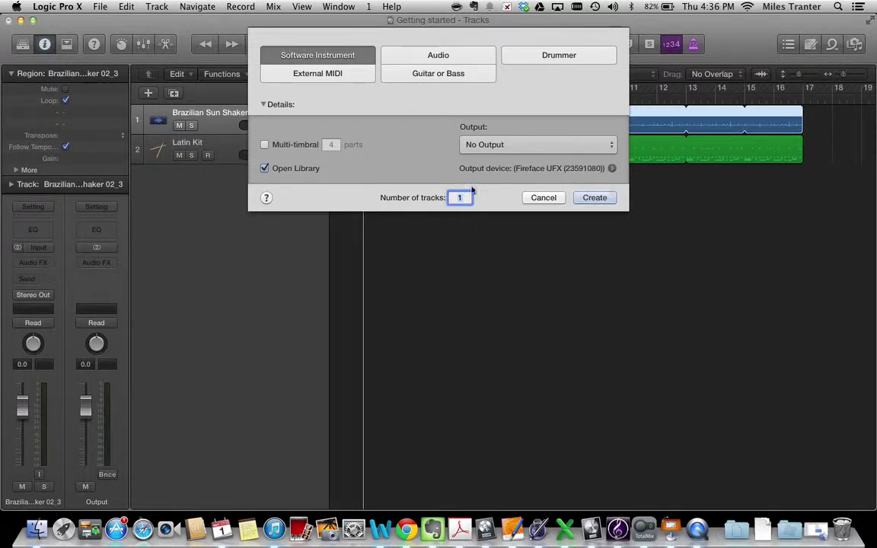
pyautogui.doubleClick(460, 198)
pyautogui.write('2')
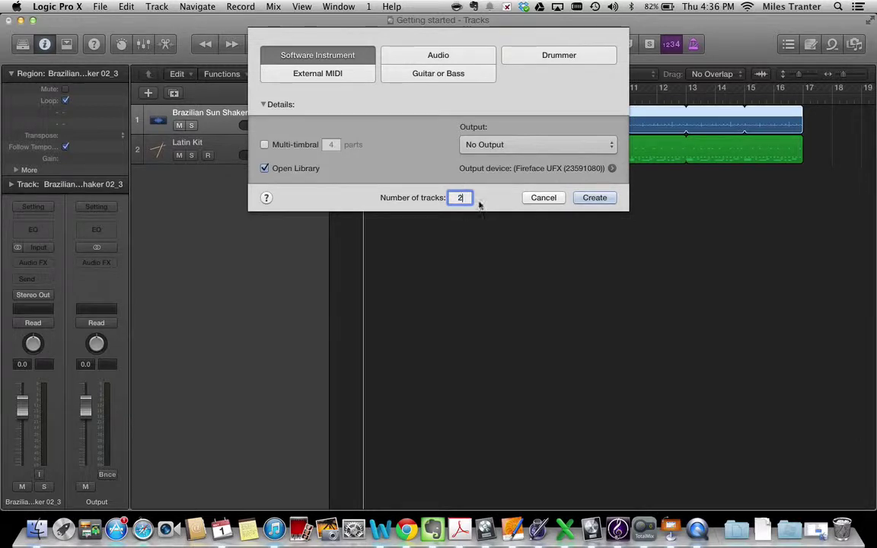
pyautogui.click(601, 199)
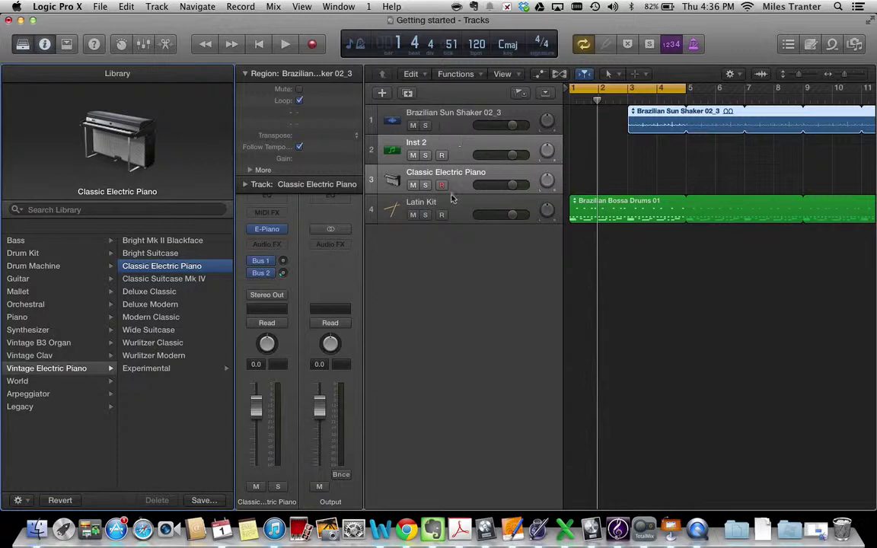
# Step: Move the new instrument tracks below Latin Kit, then browse the Legacy and Bass patches
pyautogui.moveTo(458, 150); pyautogui.dragTo(463, 220)
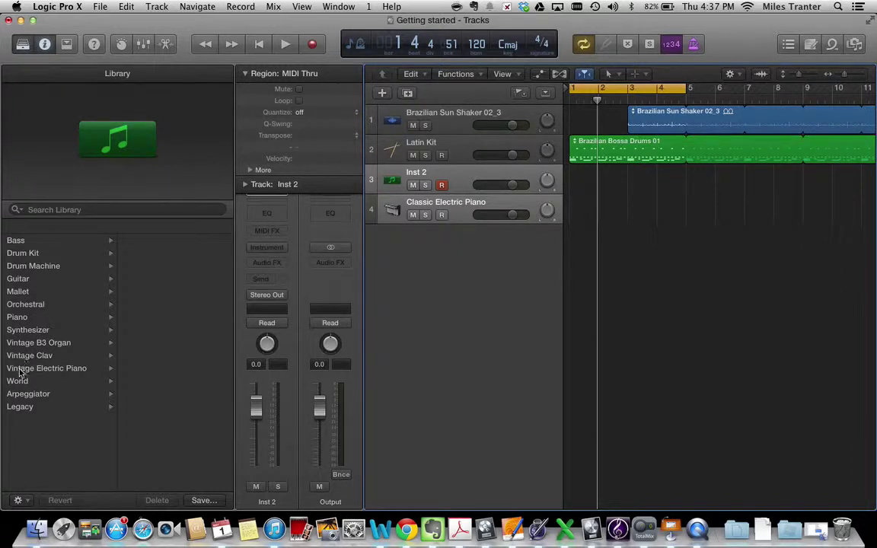
pyautogui.click(20, 410)
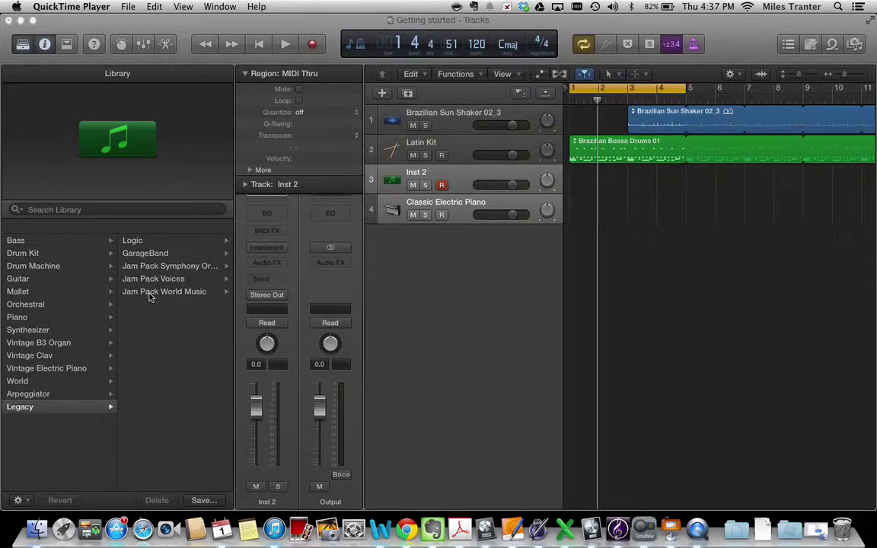
pyautogui.click(21, 242)
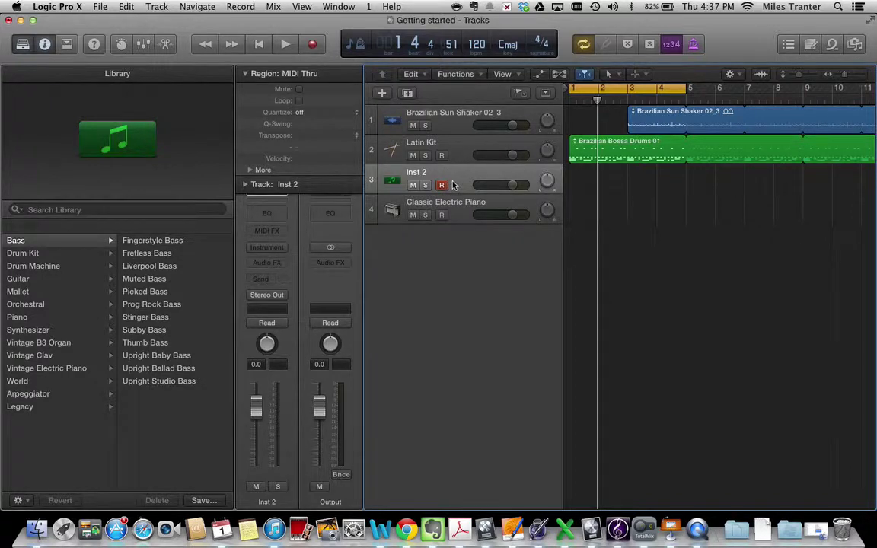
# Step: Load the Liverpool Bass patch onto Inst 2 and close the Library
pyautogui.click(156, 268)
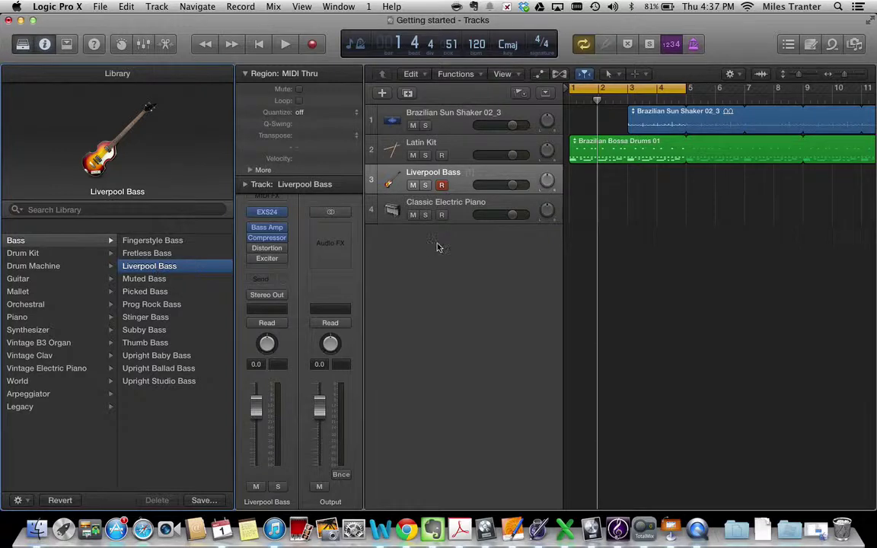
pyautogui.hscroll(2, 437, 246)
pyautogui.hscroll(-2, 436, 247)
pyautogui.click(22, 46)
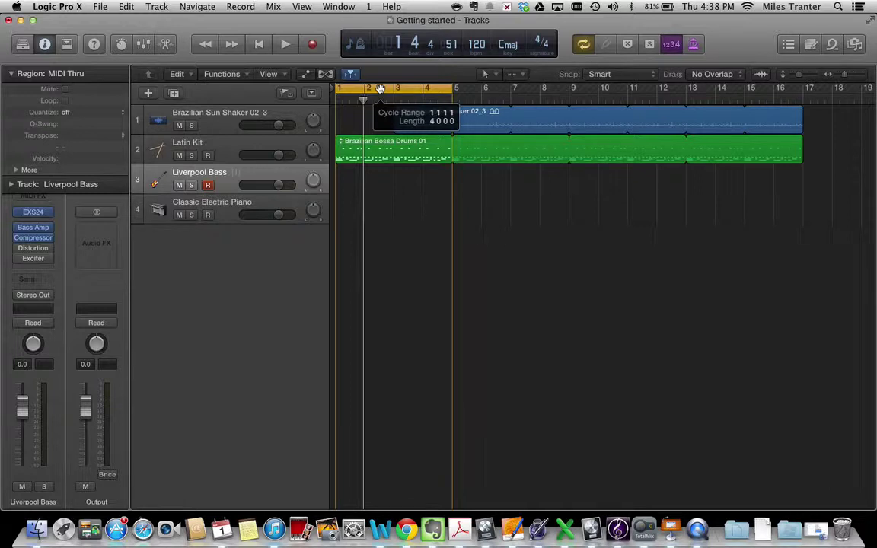
# Step: Set the cycle range to bars 5–9 and record a Liverpool Bass part
pyautogui.moveTo(380, 89); pyautogui.dragTo(498, 91)
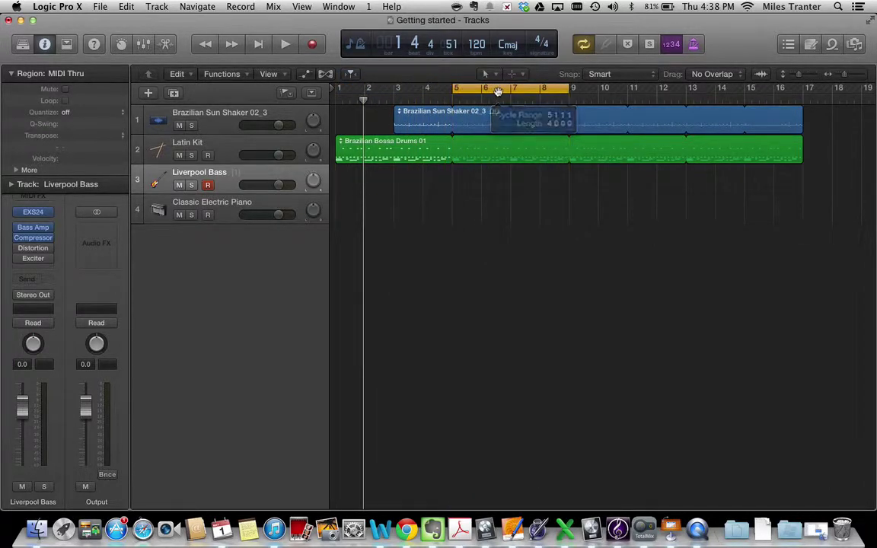
pyautogui.click(312, 46)
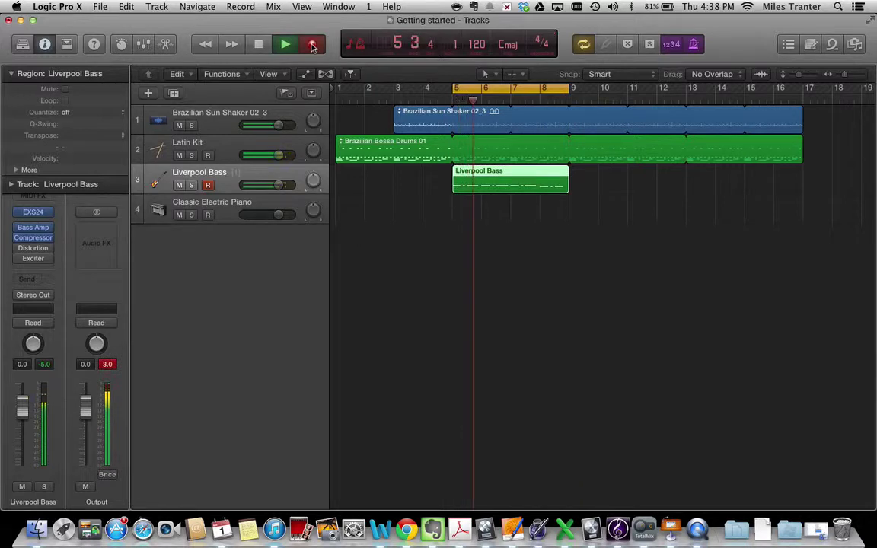
# Step: Stop recording, quantize the bass region to 1/8 Note, and play it back
pyautogui.press('space')
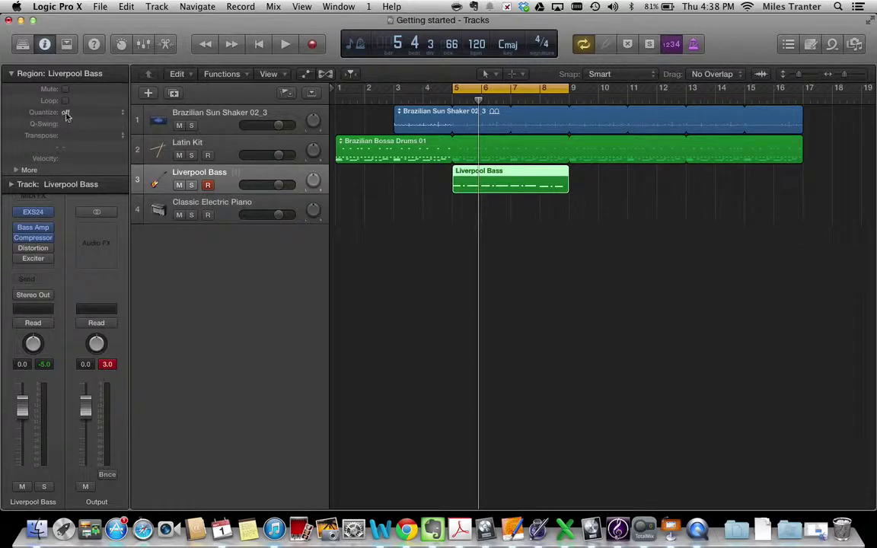
pyautogui.click(67, 114)
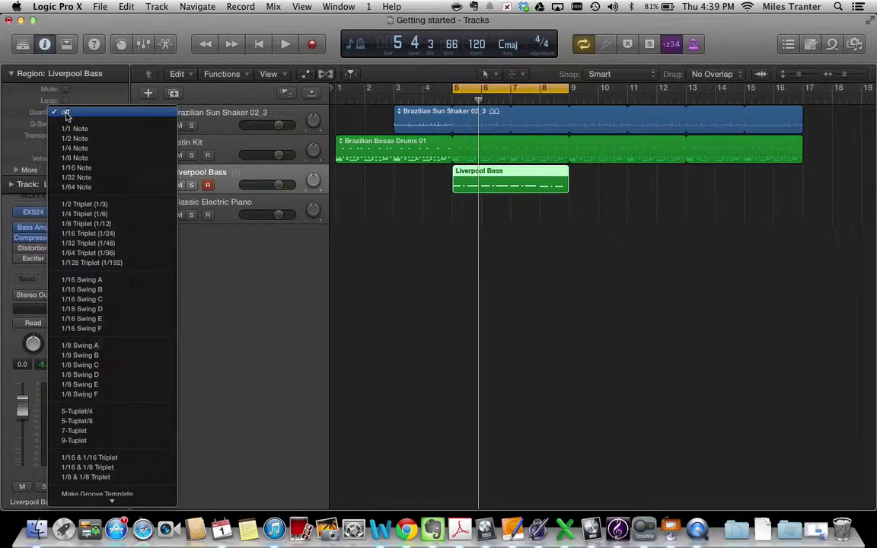
pyautogui.click(75, 157)
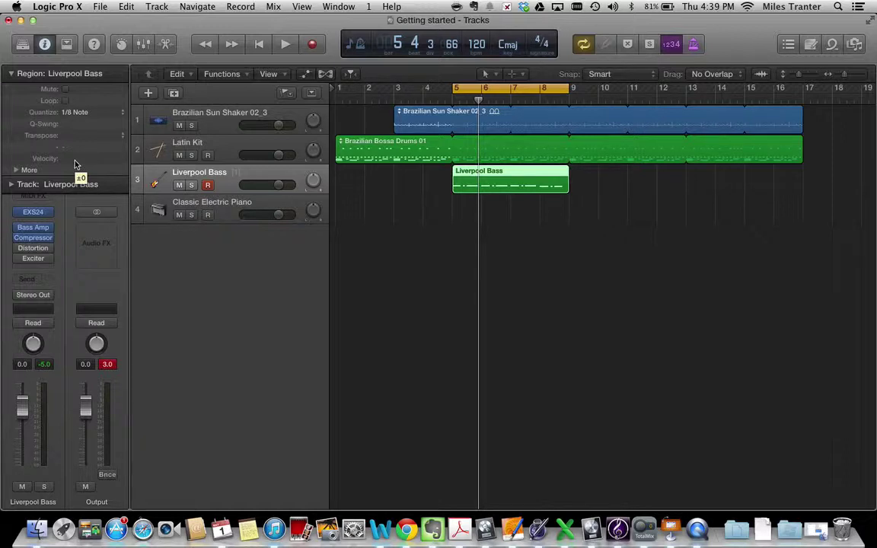
pyautogui.press('space')
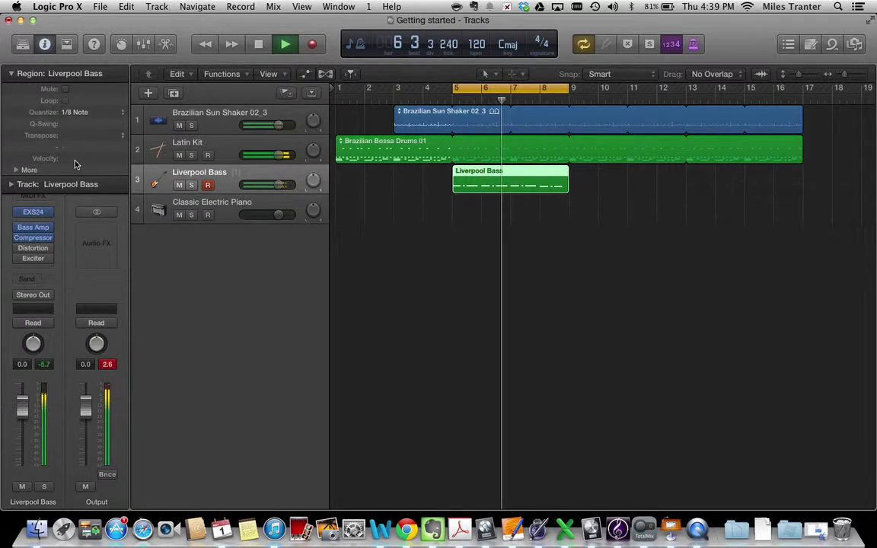
pyautogui.press('space')
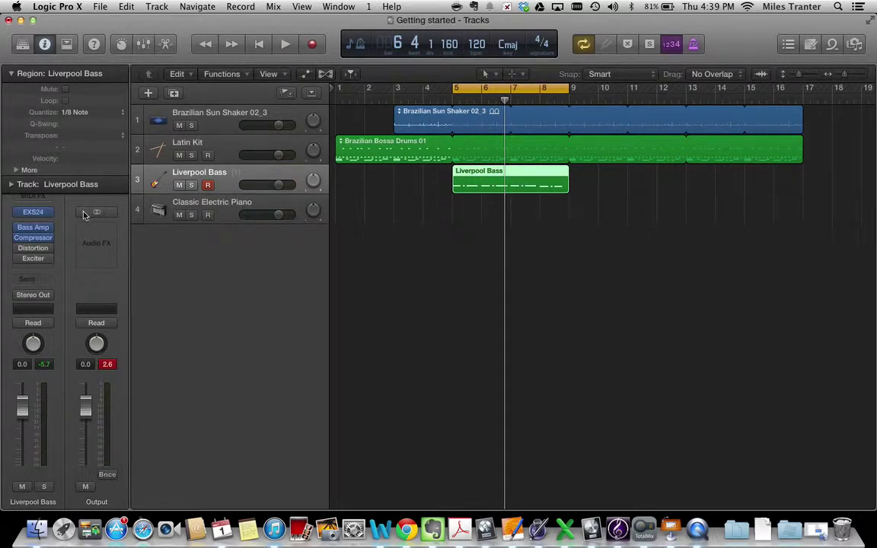
# Step: Replace Classic Electric Piano on track 4 with the Guitar > Acoustic Guitar patch
pyautogui.click(22, 43)
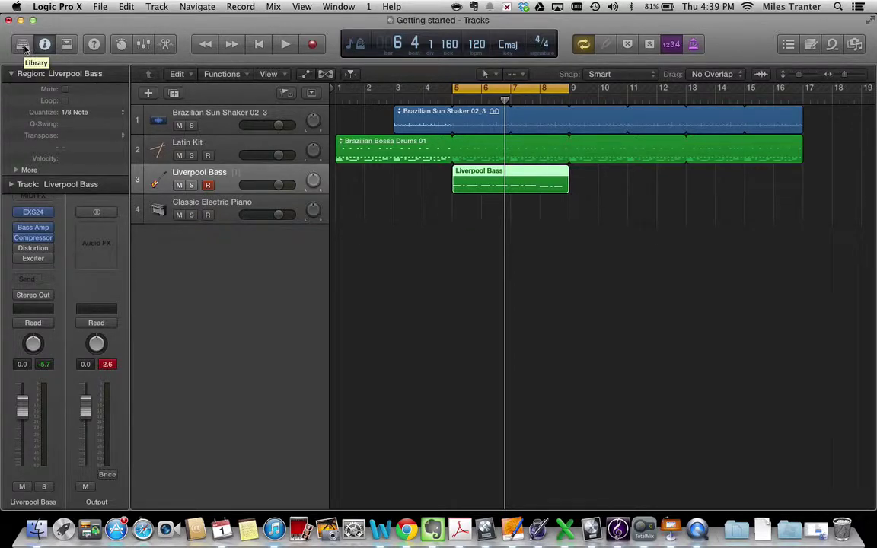
pyautogui.click(23, 44)
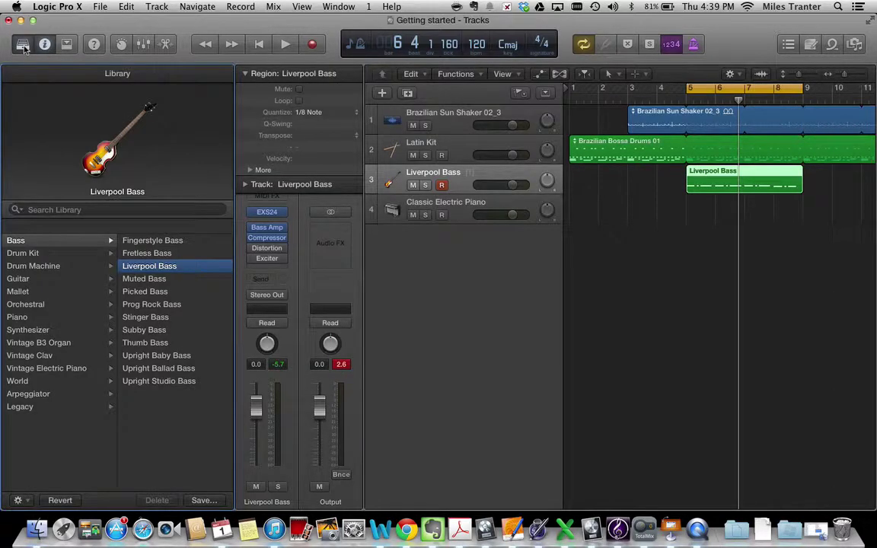
pyautogui.click(462, 211)
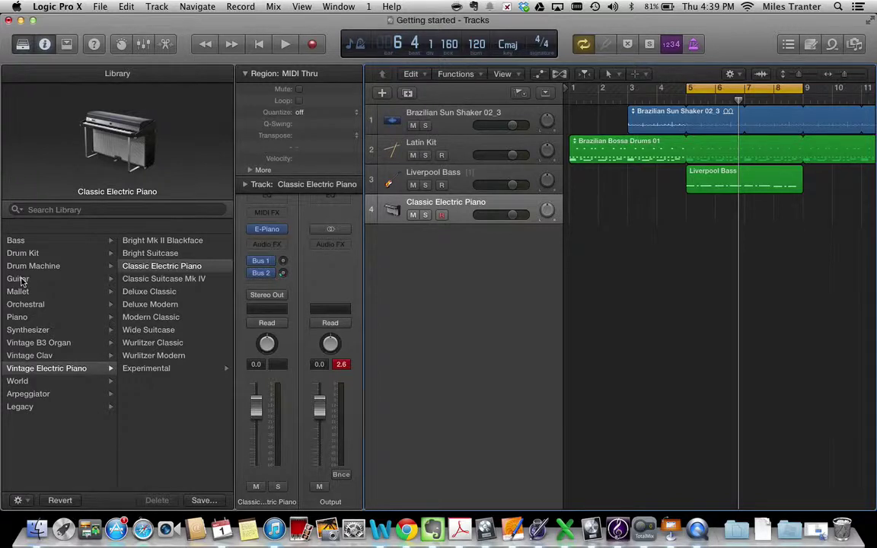
pyautogui.click(18, 280)
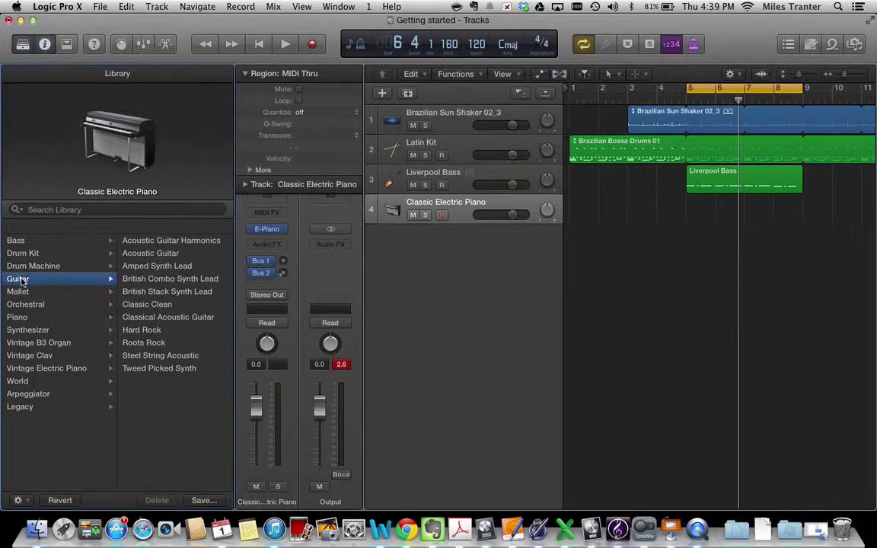
pyautogui.click(169, 255)
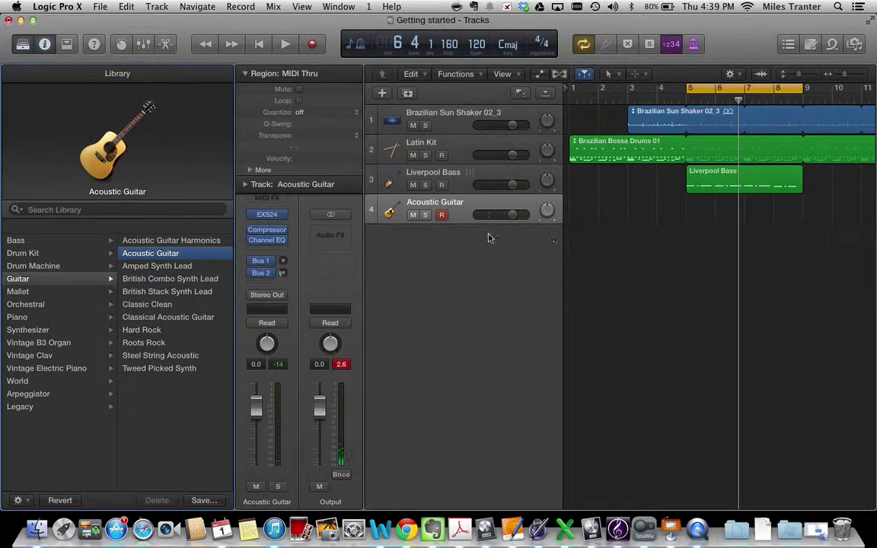
pyautogui.click(22, 44)
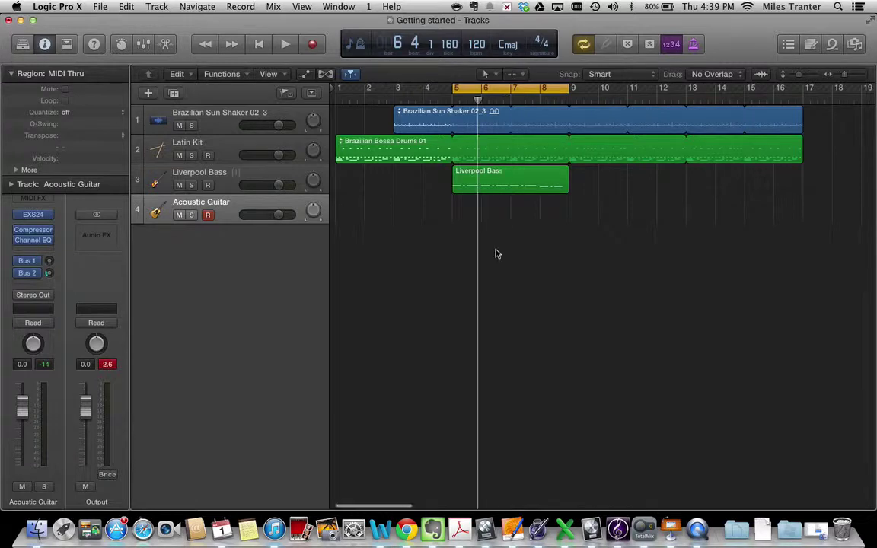
pyautogui.hscroll(2, 496, 254)
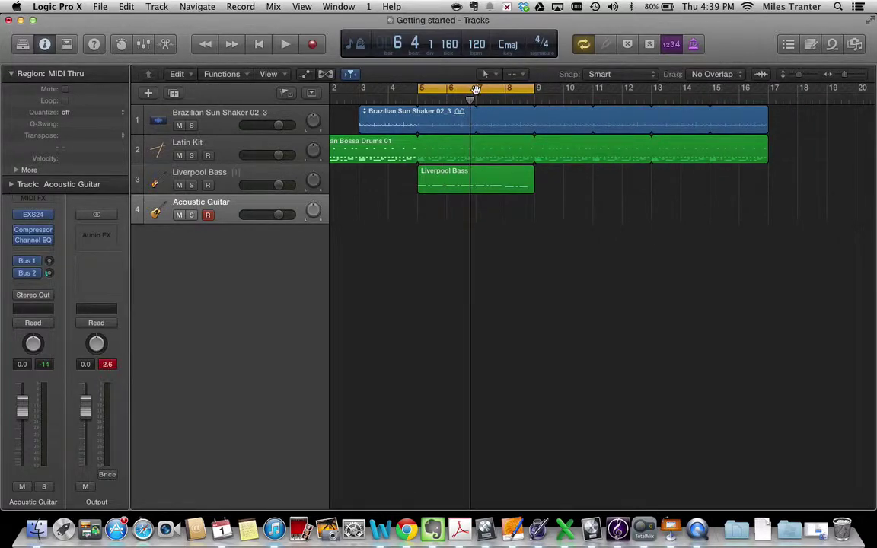
# Step: Move the cycle to bars 9–13 and loop the Liverpool Bass region out to bar 17
pyautogui.moveTo(476, 90); pyautogui.dragTo(596, 91)
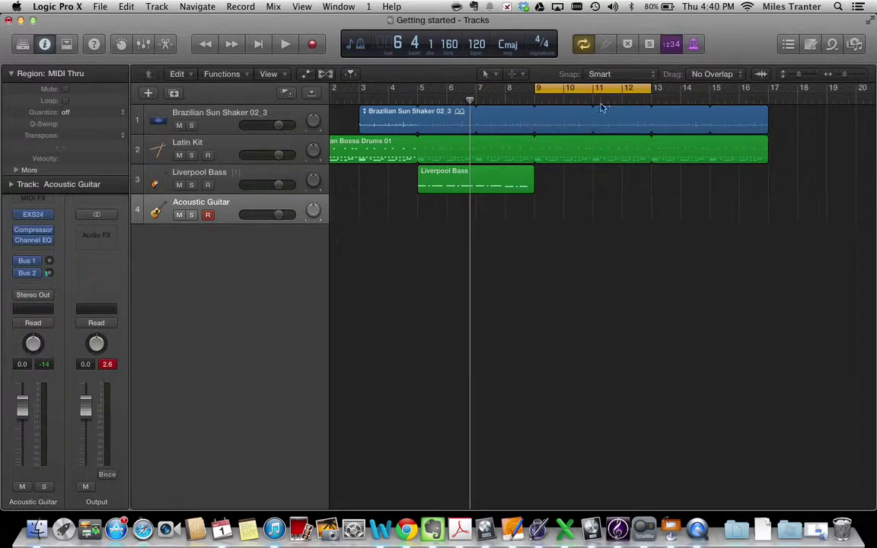
pyautogui.click(514, 181)
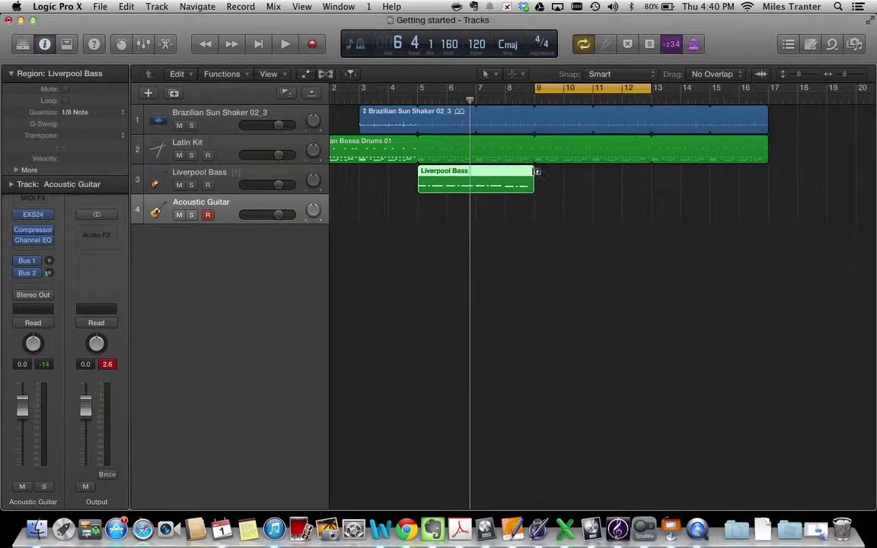
pyautogui.moveTo(537, 171); pyautogui.dragTo(772, 180)
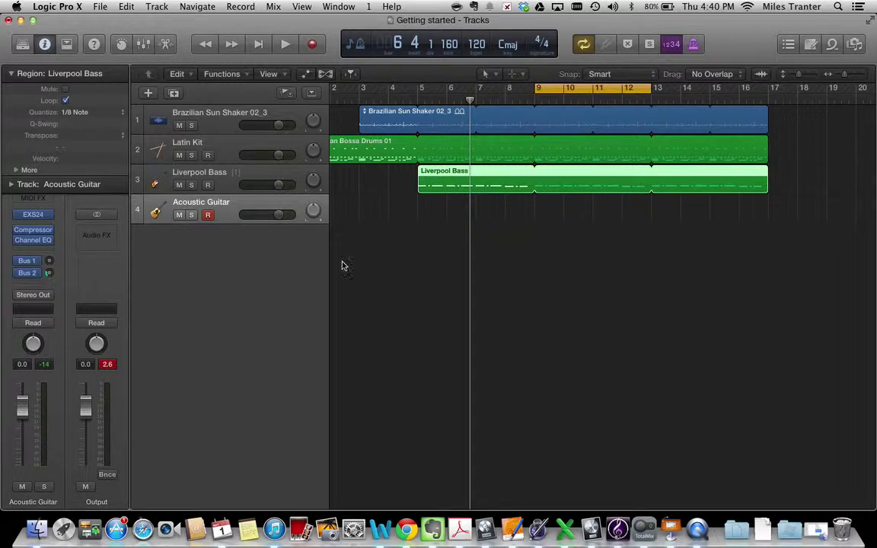
# Step: Record an Acoustic Guitar take over the bars 9–13 cycle, then stop playback
pyautogui.click(312, 44)
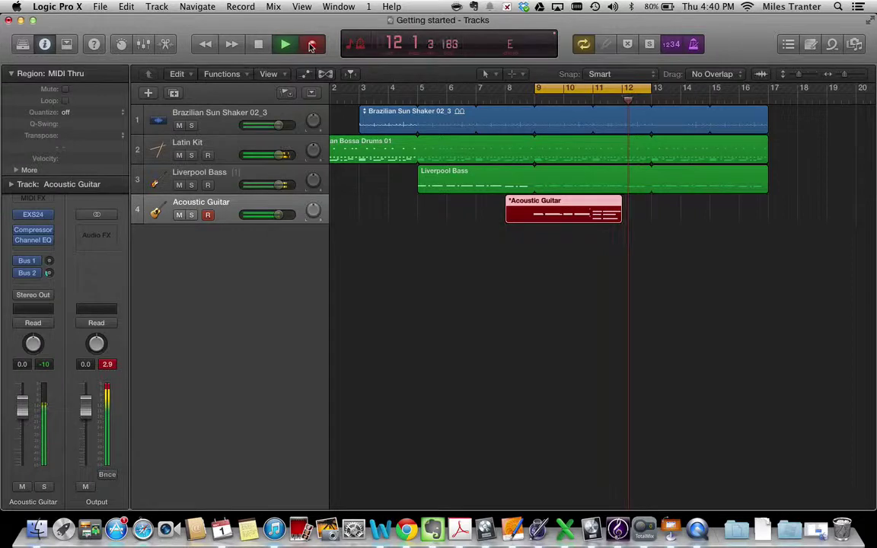
pyautogui.click(311, 46)
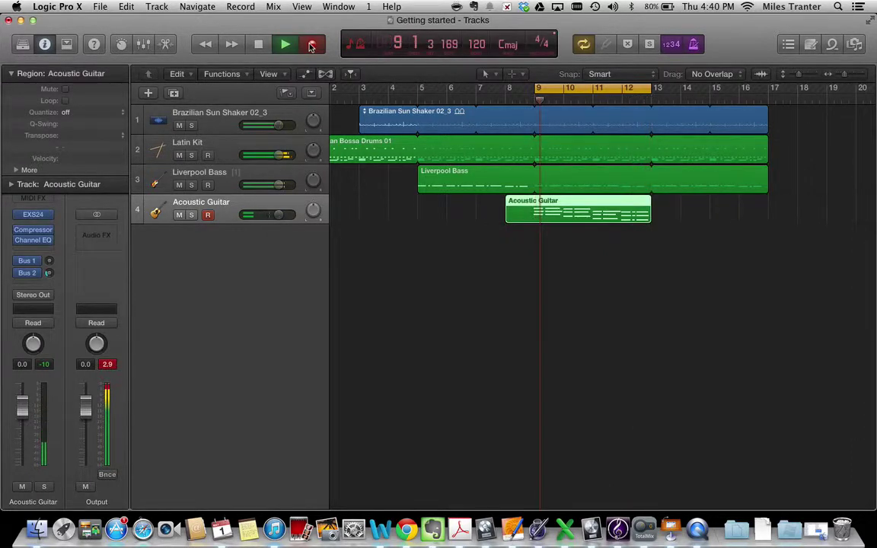
pyautogui.press('space')
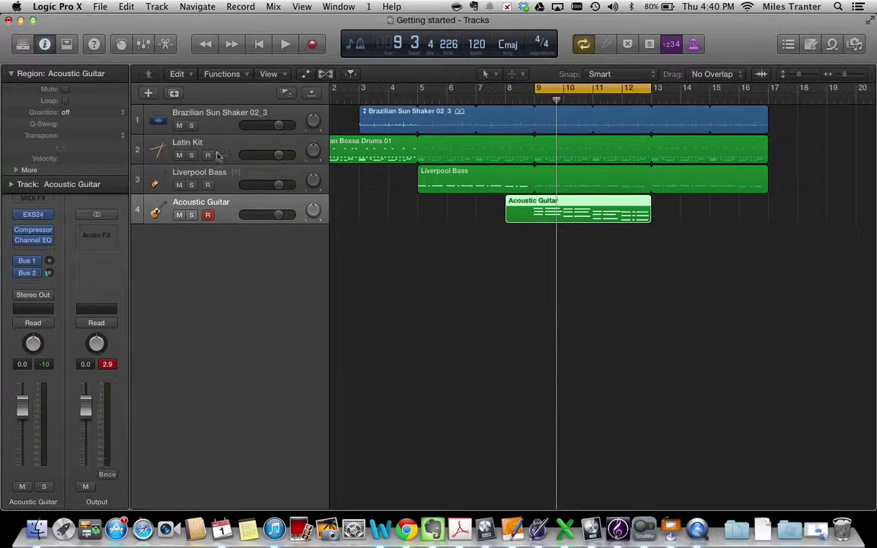
# Step: Quantize the Acoustic Guitar region to 1/8 Note in the Region inspector
pyautogui.click(66, 113)
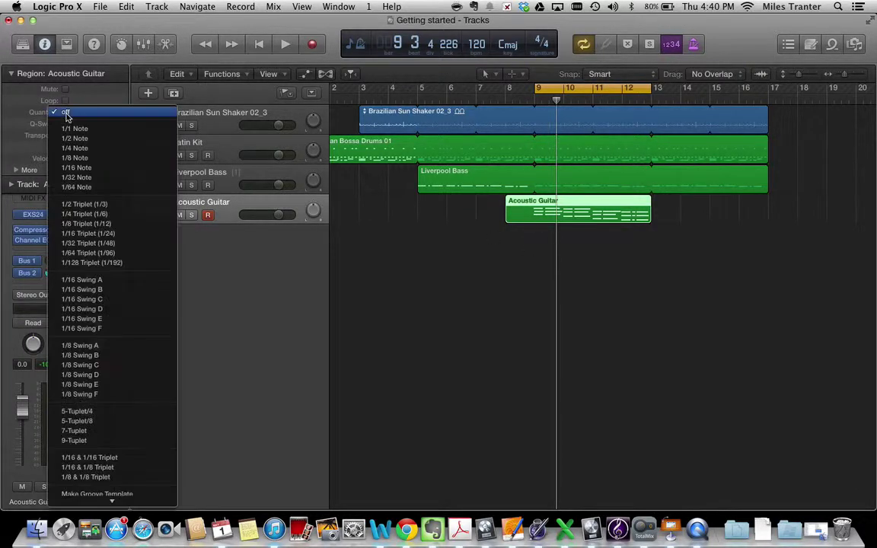
pyautogui.click(75, 159)
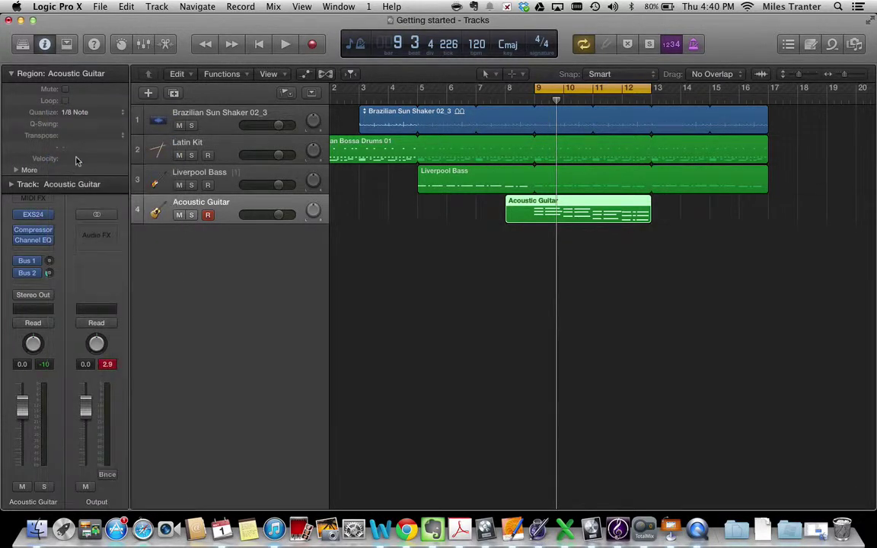
pyautogui.click(416, 248)
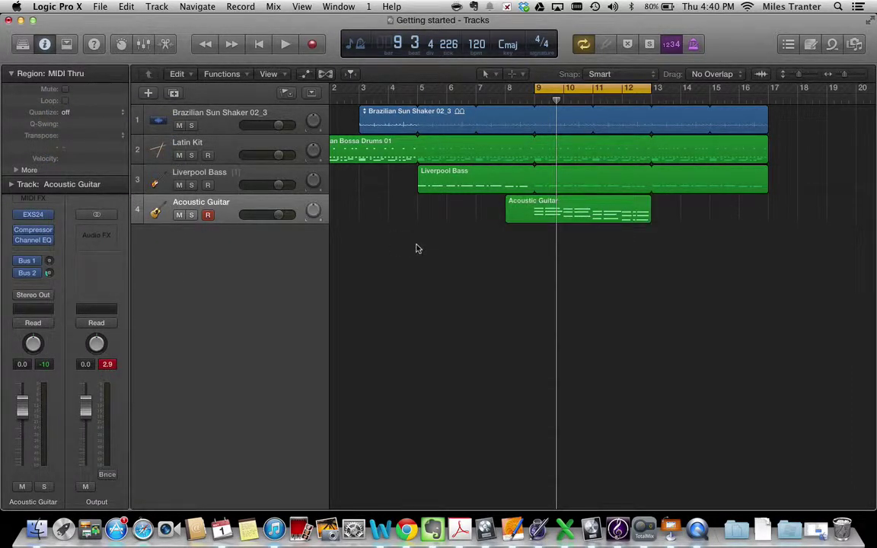
# Step: Play back the quantized guitar, then trim the region's left edge to bar 9
pyautogui.press('space')
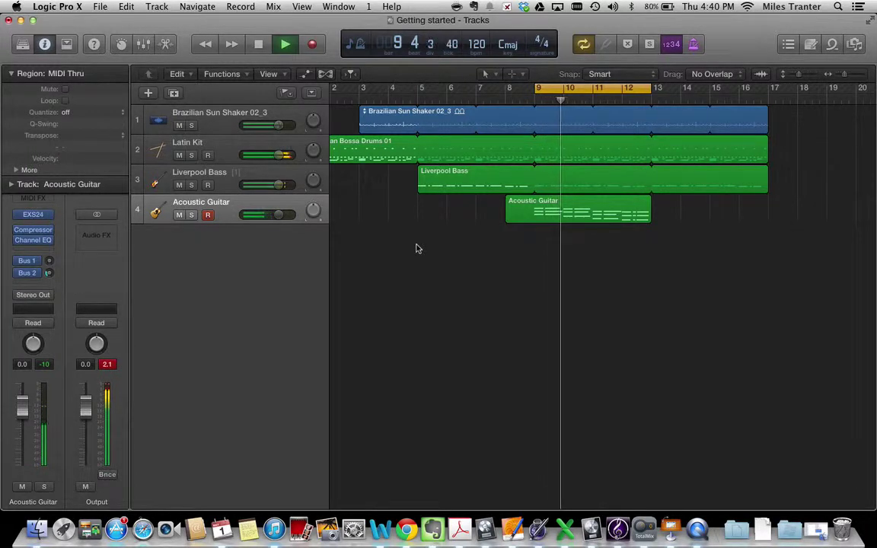
pyautogui.press('space')
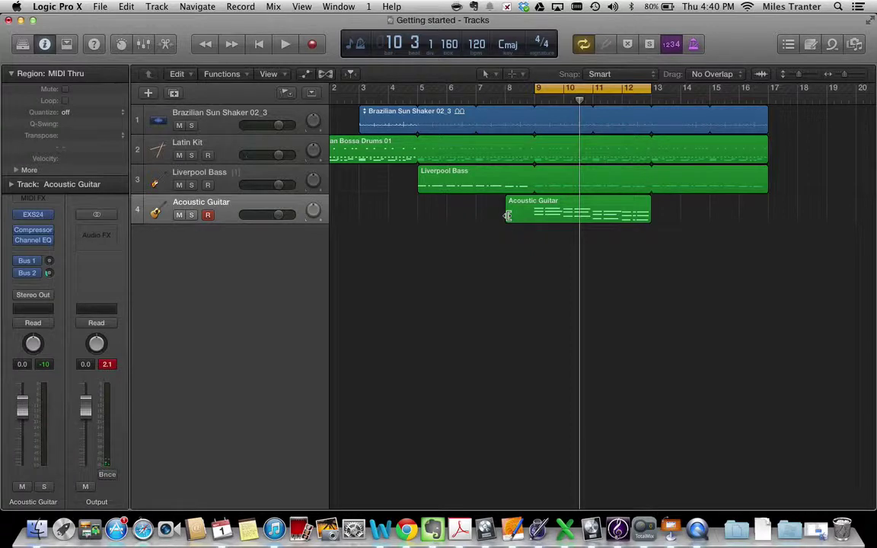
pyautogui.moveTo(507, 215); pyautogui.dragTo(536, 216)
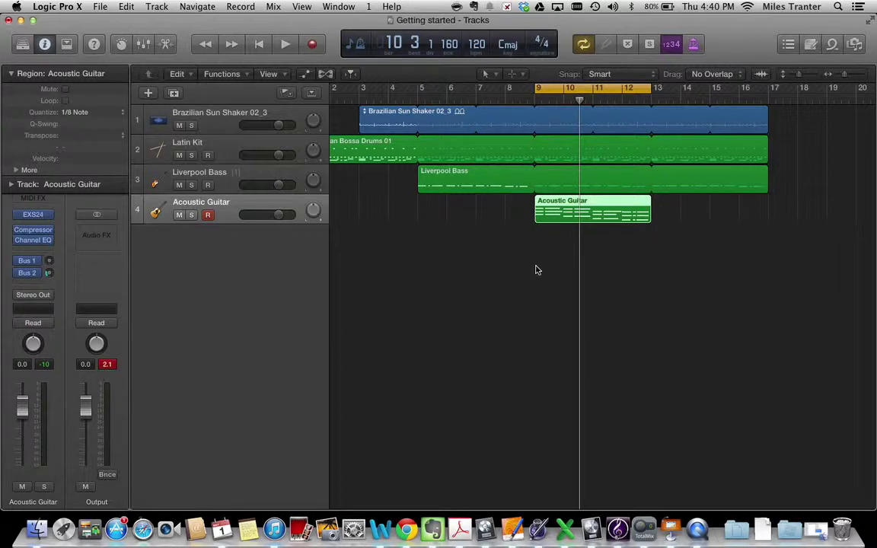
# Step: Turn off the old cycle, set a one-bar cycle at bar 17, and record-arm Liverpool Bass
pyautogui.hscroll(5, 536, 270)
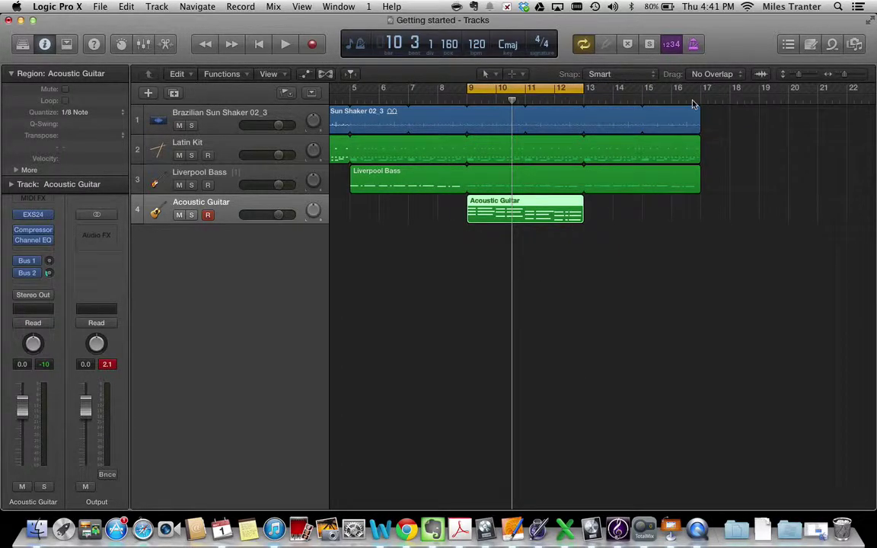
pyautogui.click(555, 91)
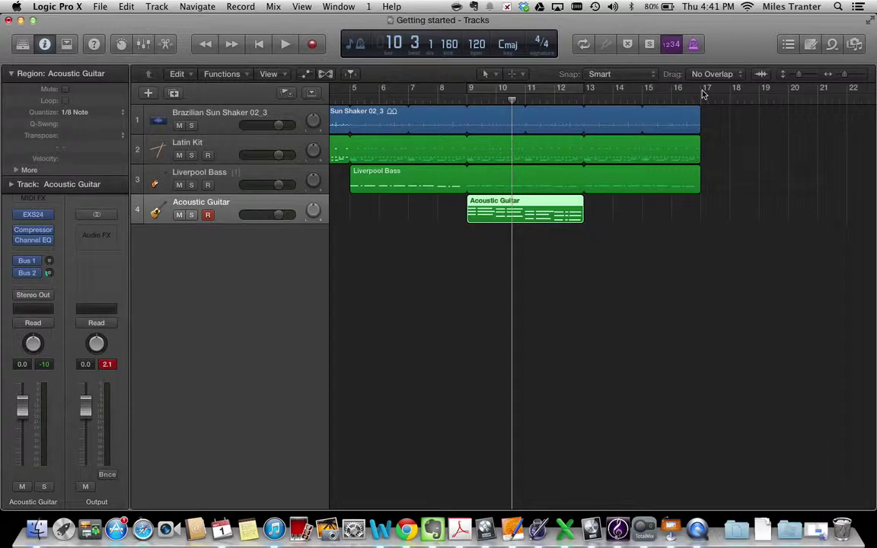
pyautogui.moveTo(705, 93); pyautogui.dragTo(727, 93)
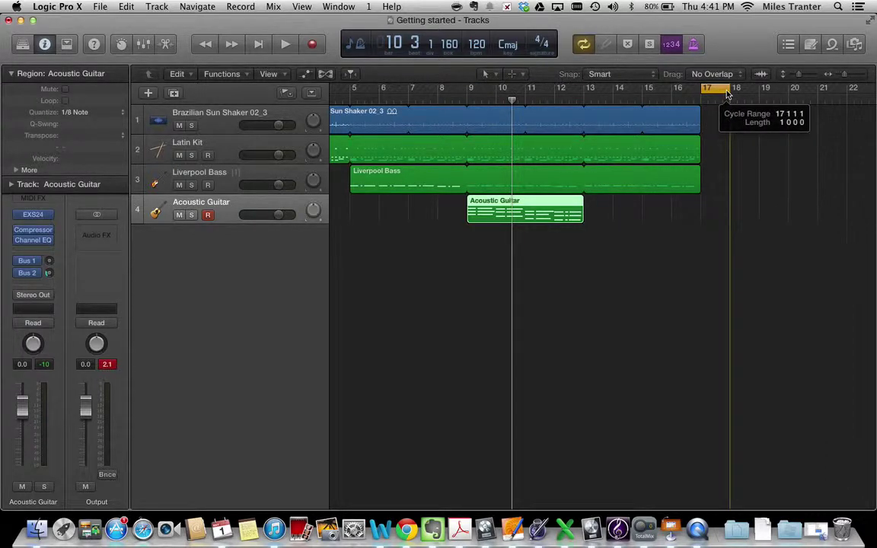
pyautogui.moveTo(727, 93); pyautogui.dragTo(727, 89)
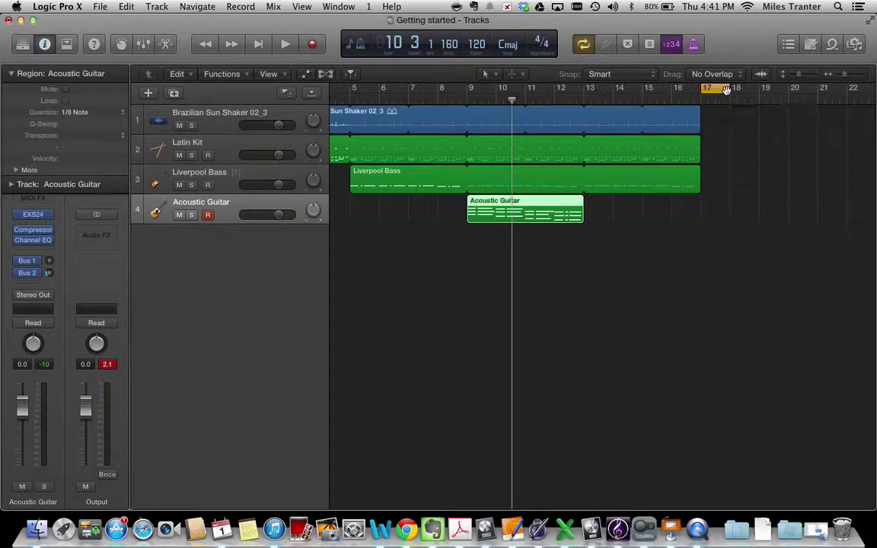
pyautogui.click(224, 181)
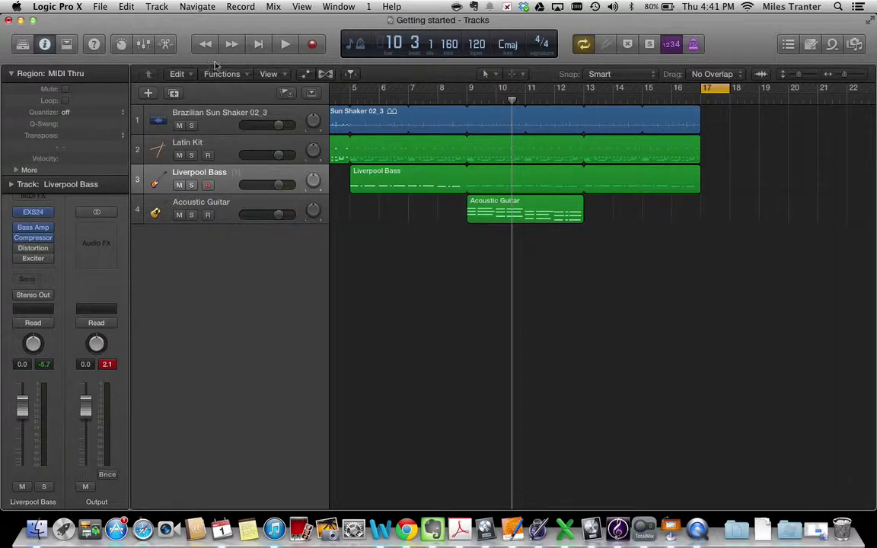
pyautogui.click(313, 45)
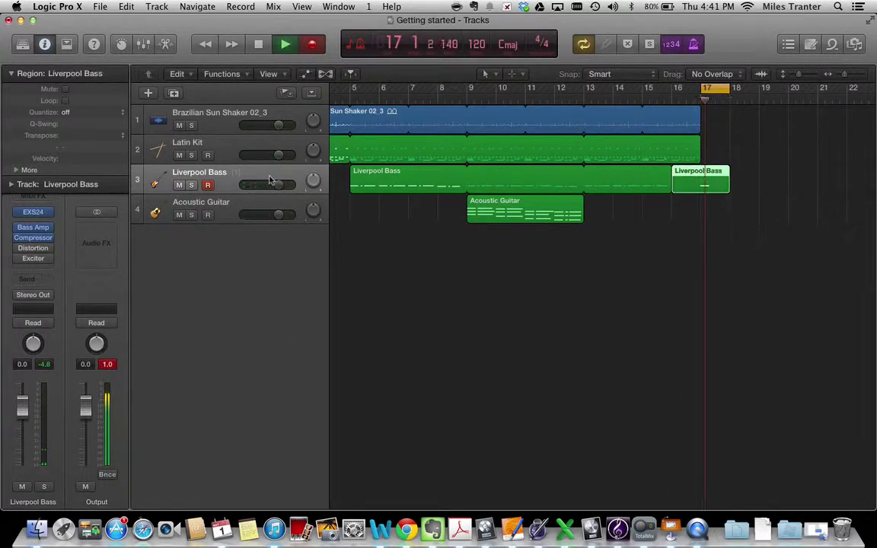
# Step: Stop recording and quantize the new bass region to 1/8 Note
pyautogui.press('space')
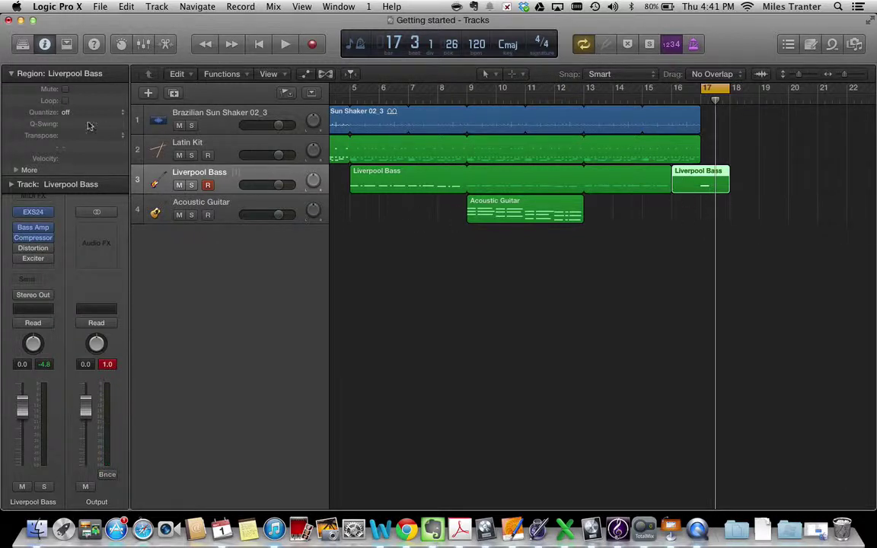
pyautogui.click(65, 112)
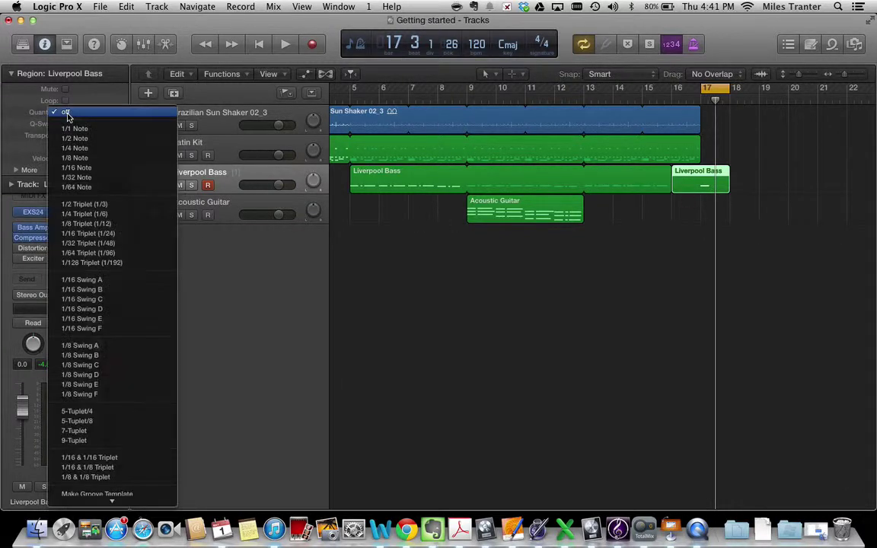
pyautogui.click(80, 159)
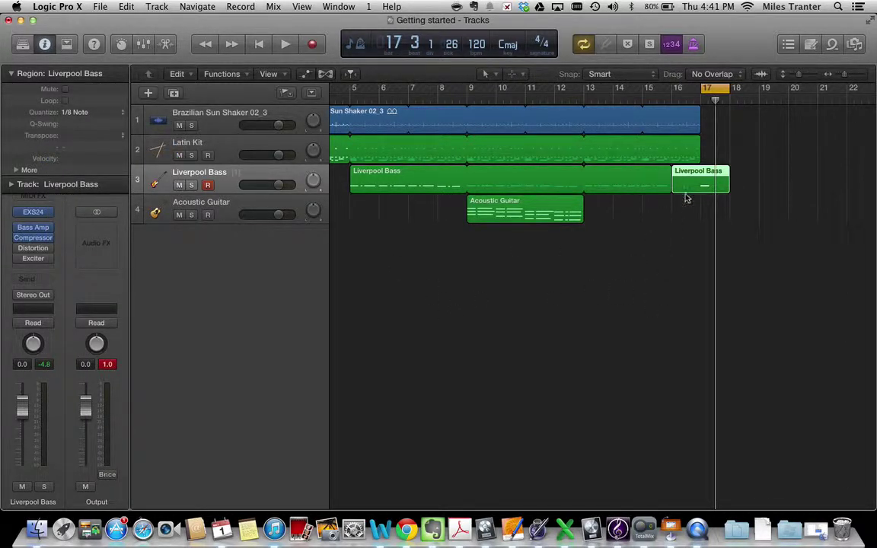
# Step: Trim the final bass region to start at bar 17 and turn the cycle off
pyautogui.moveTo(674, 188); pyautogui.dragTo(705, 188)
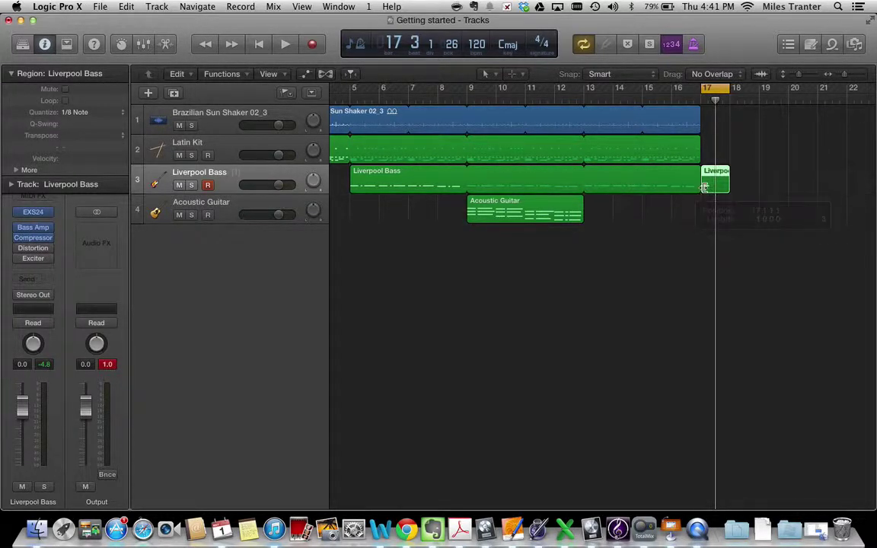
pyautogui.click(685, 298)
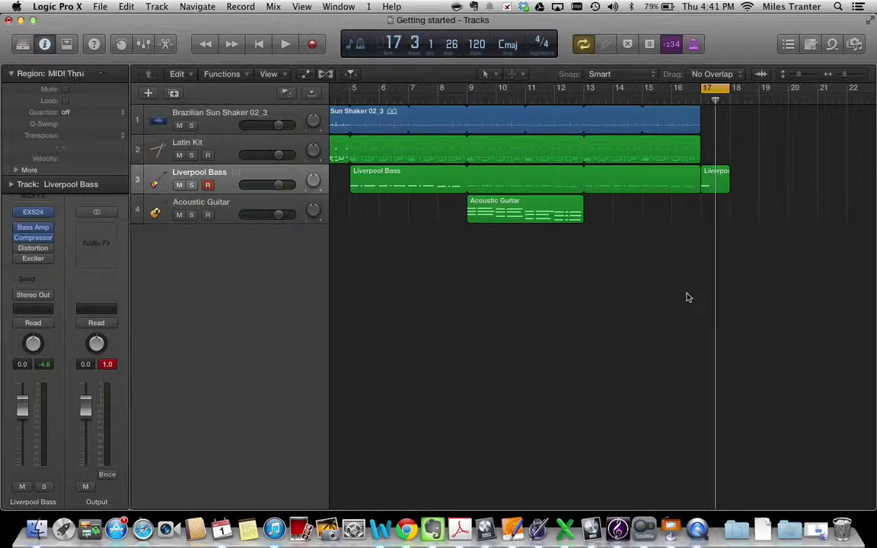
pyautogui.click(713, 90)
# Step: Play from bar 15 to check the ending of the arrangement
pyautogui.click(642, 102)
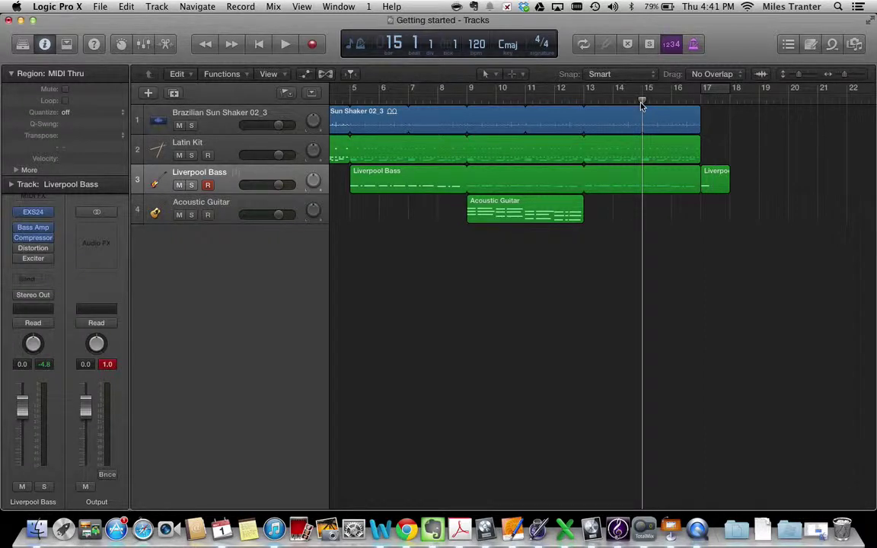
pyautogui.press('space')
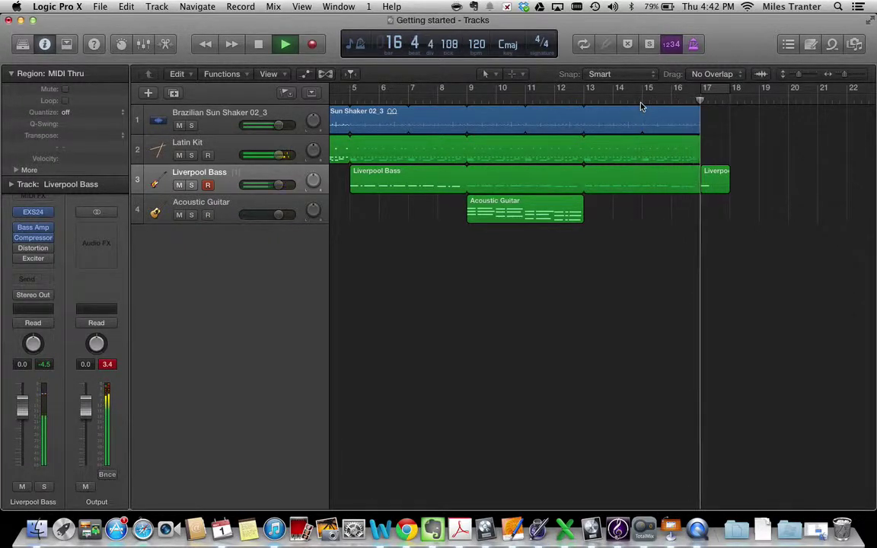
pyautogui.press('space')
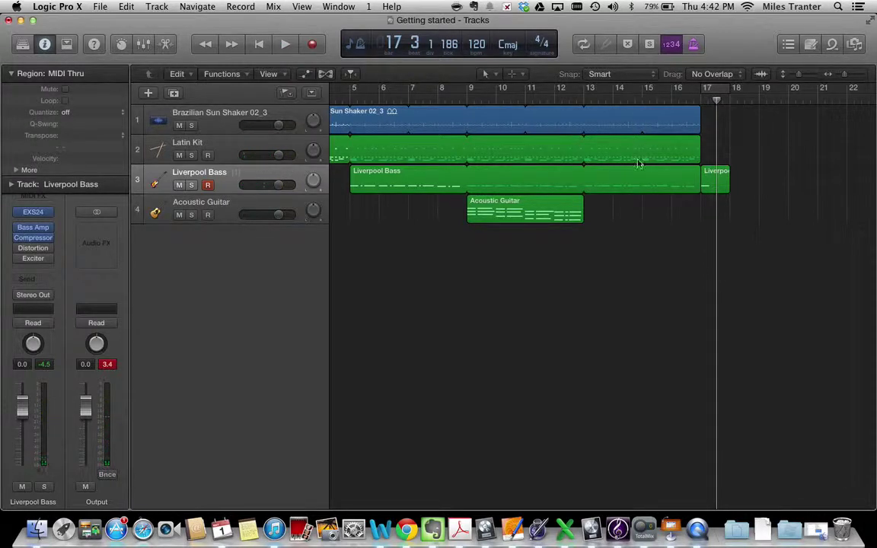
# Step: Loop the Acoustic Guitar region so it repeats through bar 16, ending at bar 17
pyautogui.click(573, 204)
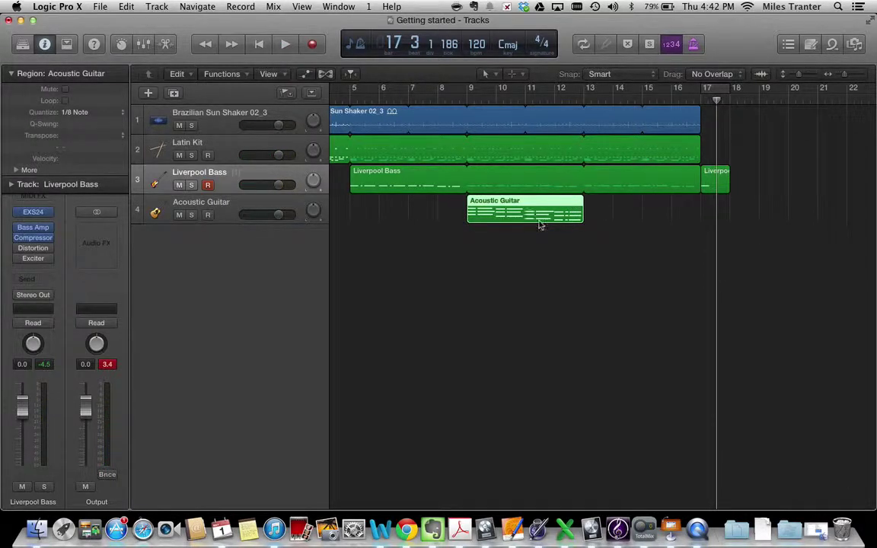
pyautogui.moveTo(586, 202); pyautogui.dragTo(703, 218)
pyautogui.click(665, 284)
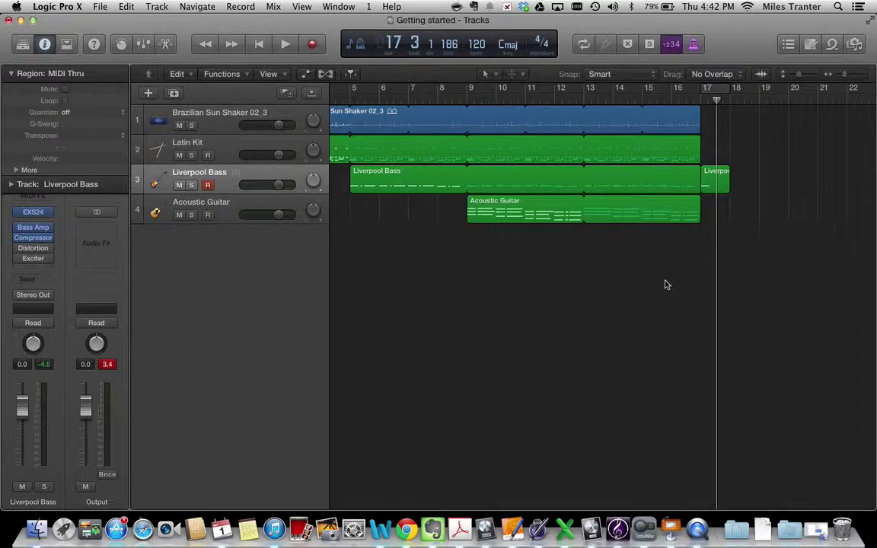